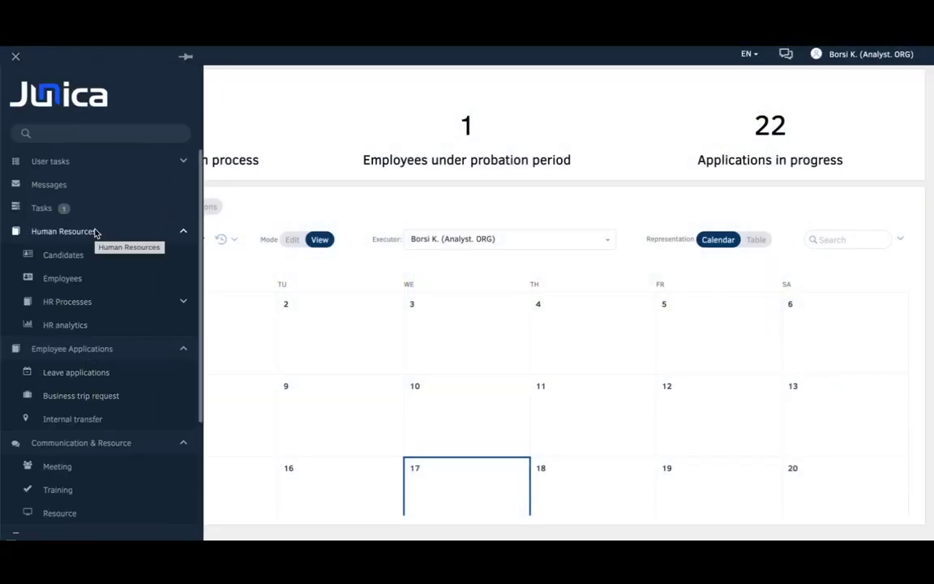
{"action": "scroll", "coordinate": [97, 371], "scroll_direction": "down", "scroll_amount": 2}
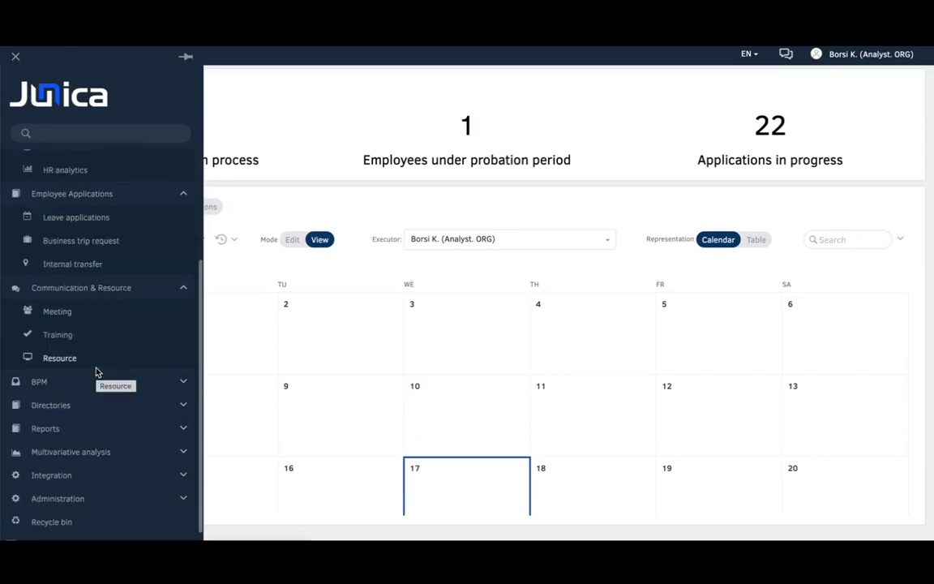
{"action": "scroll", "coordinate": [96, 371], "scroll_direction": "up", "scroll_amount": 2}
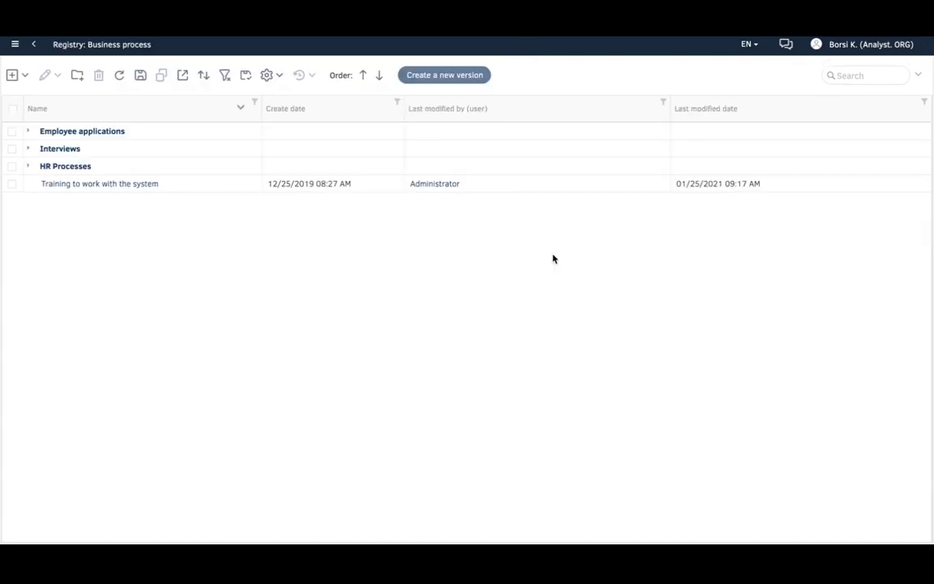
- Expand the HR Processes, Employee applications and Interviews folders in the business process registry
{"action": "left_click", "coordinate": [28, 168]}
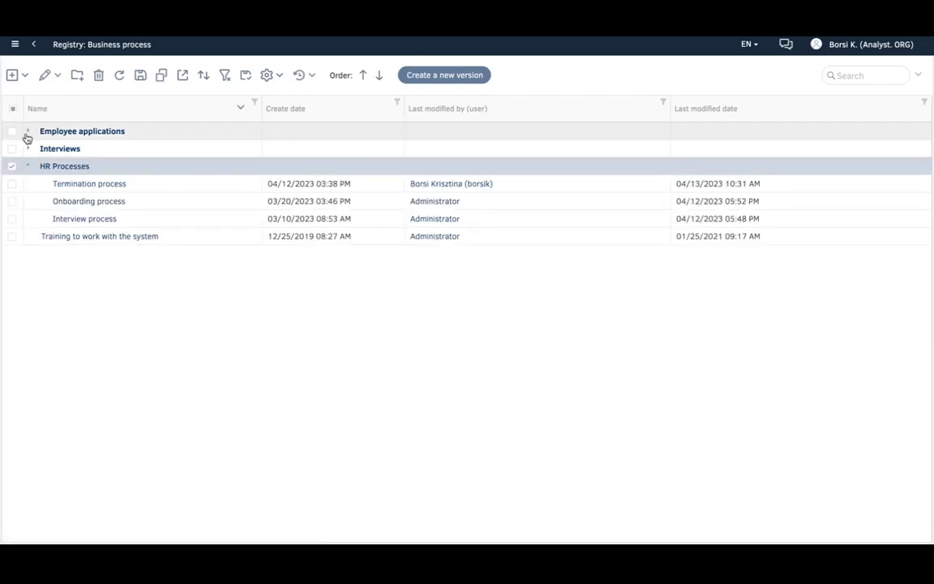
{"action": "left_click", "coordinate": [27, 133]}
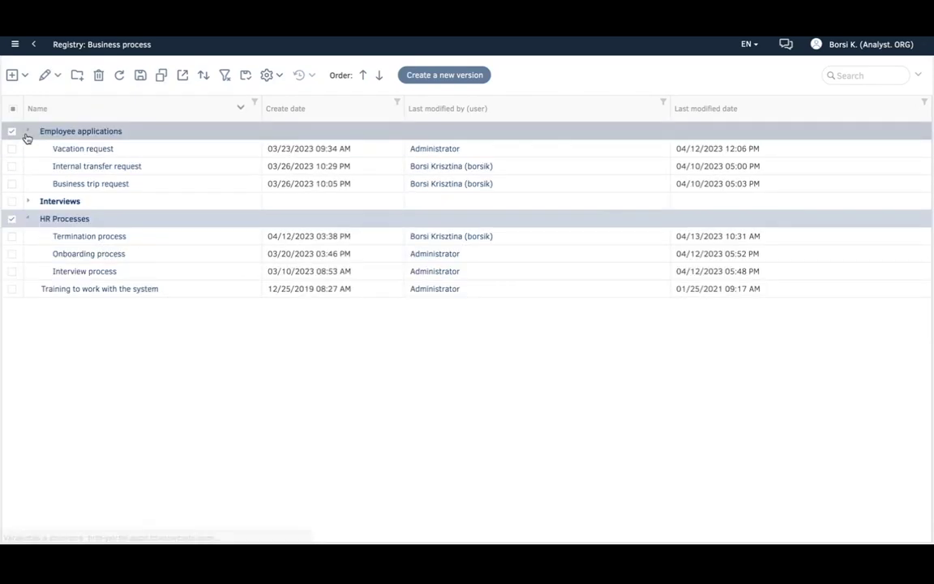
{"action": "left_click", "coordinate": [28, 202]}
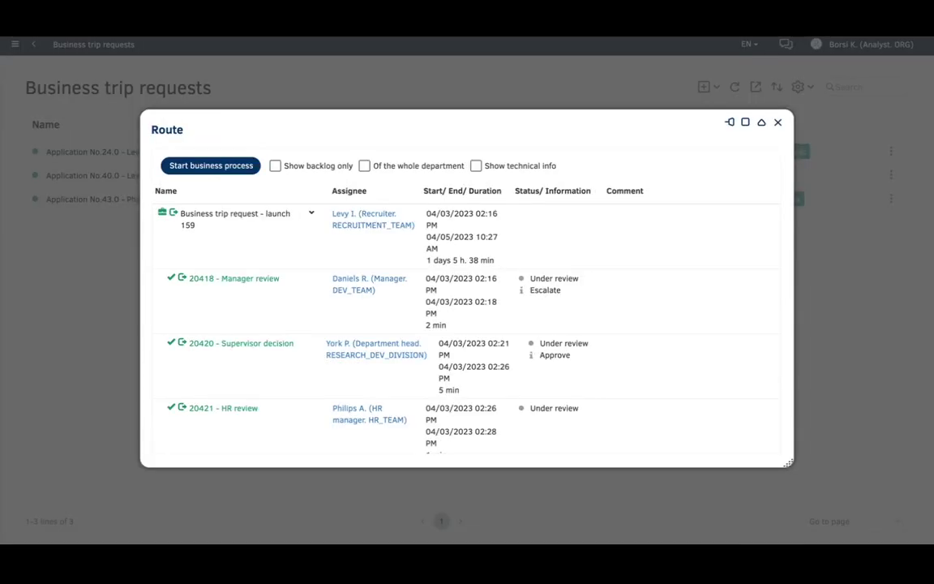
- Review the stages in the business trip request's route, and select the HR manager under probation in the employee list
{"action": "scroll", "coordinate": [389, 415], "scroll_direction": "down", "scroll_amount": 3}
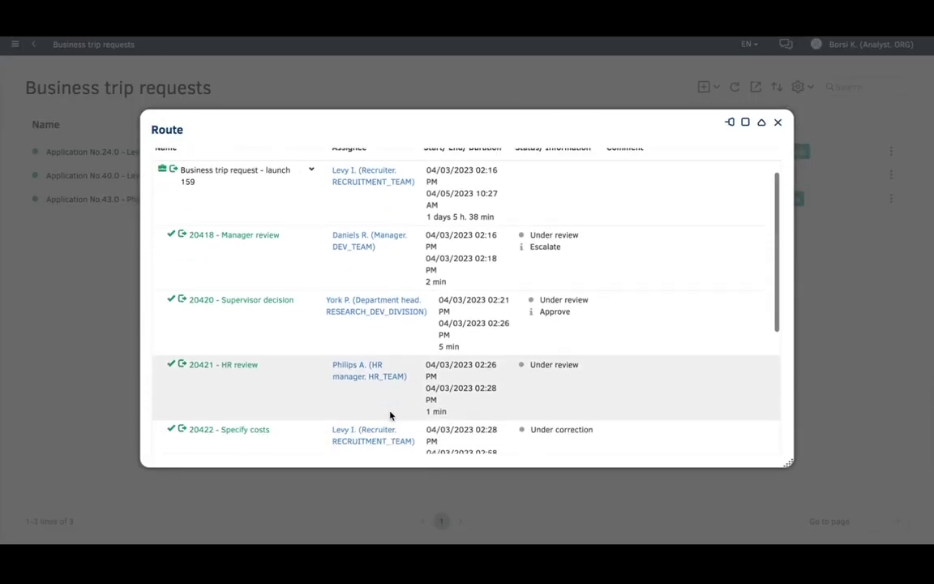
{"action": "left_click", "coordinate": [237, 330]}
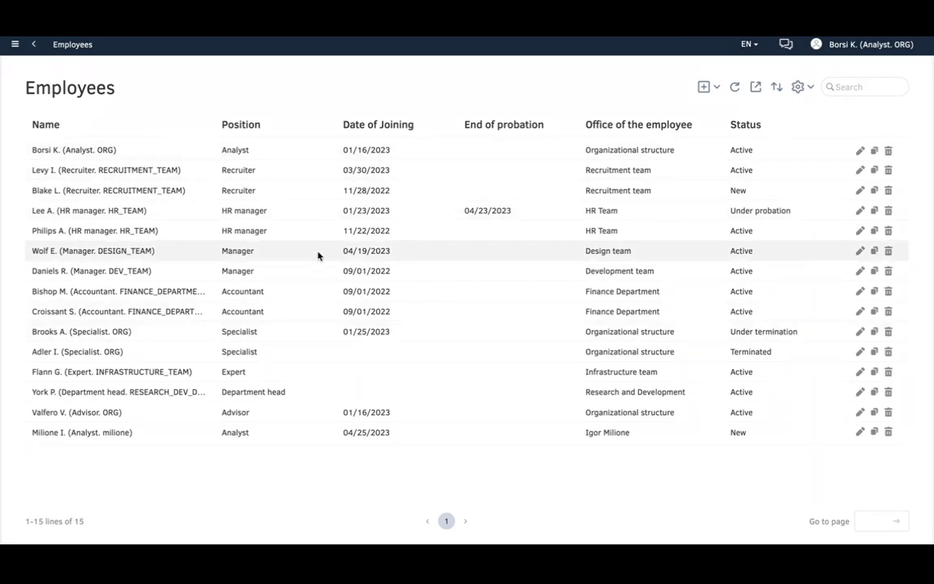
{"action": "left_click", "coordinate": [175, 212]}
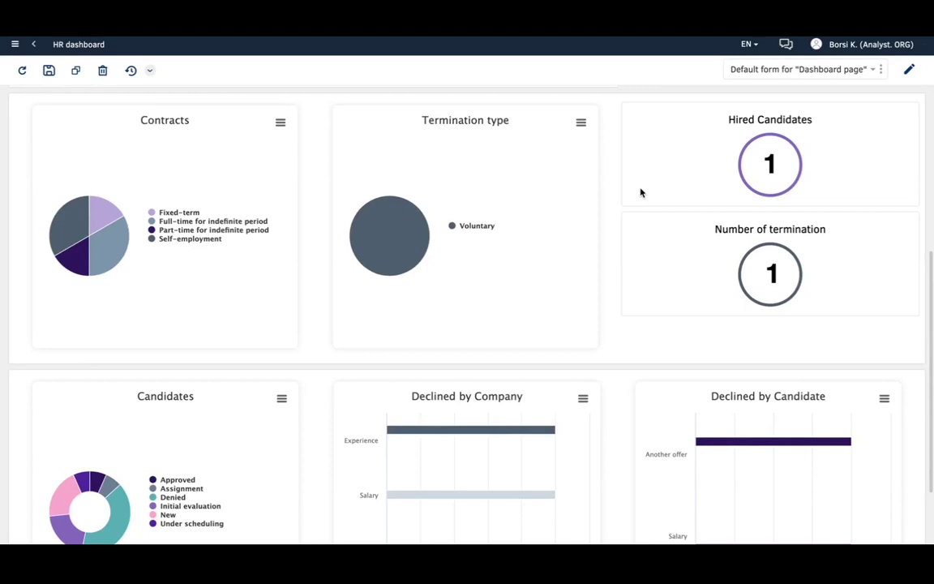
- Look through the HR dashboard's charts on contracts, terminations, candidates and reasons for declining
{"action": "scroll", "coordinate": [640, 193], "scroll_direction": "down", "scroll_amount": 3}
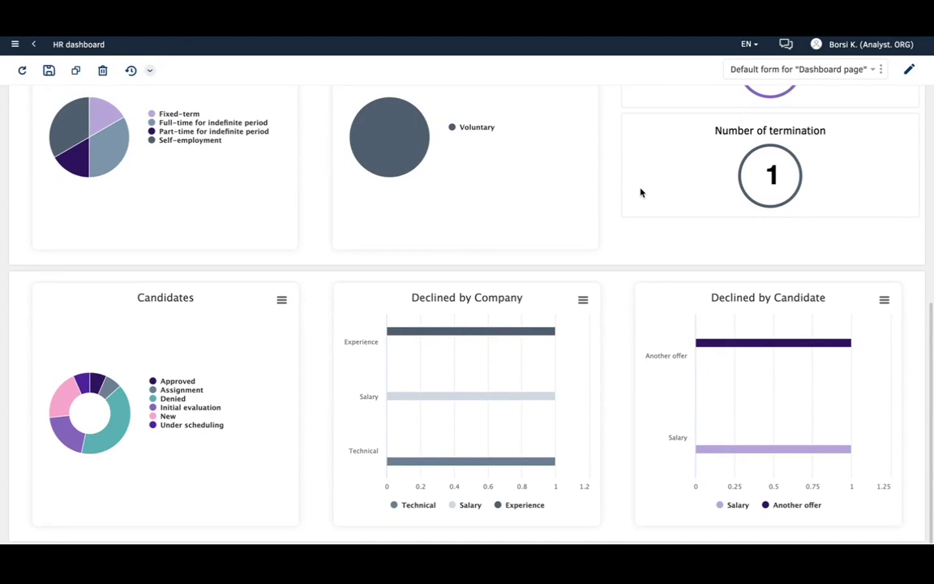
{"action": "scroll", "coordinate": [640, 192], "scroll_direction": "up", "scroll_amount": 5}
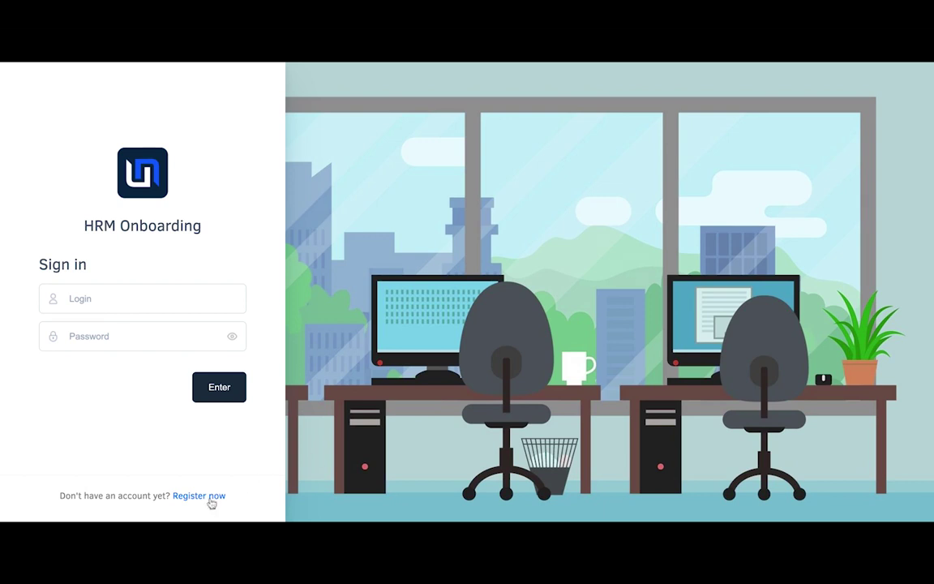
- Open the account registration form and display the available user roles
{"action": "left_click", "coordinate": [203, 497]}
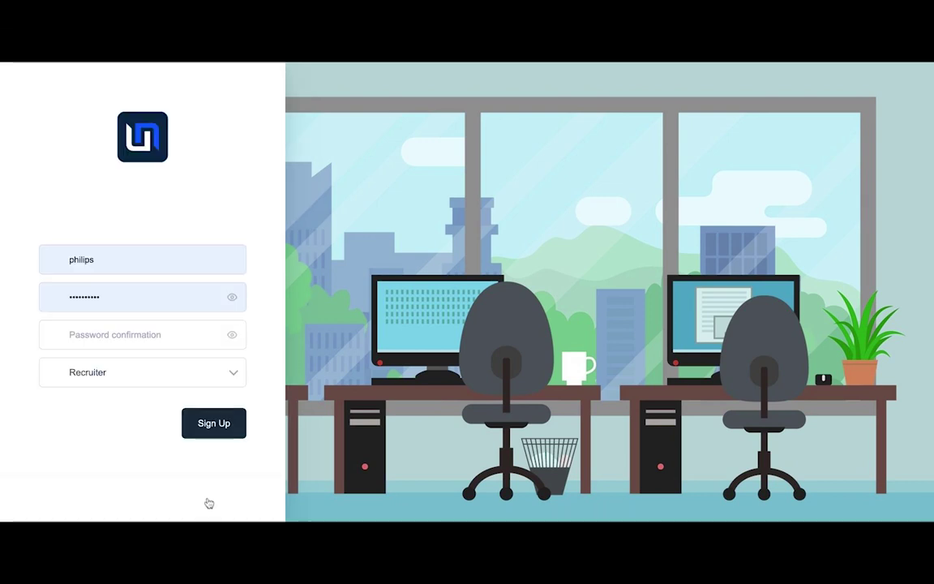
{"action": "left_click", "coordinate": [223, 380]}
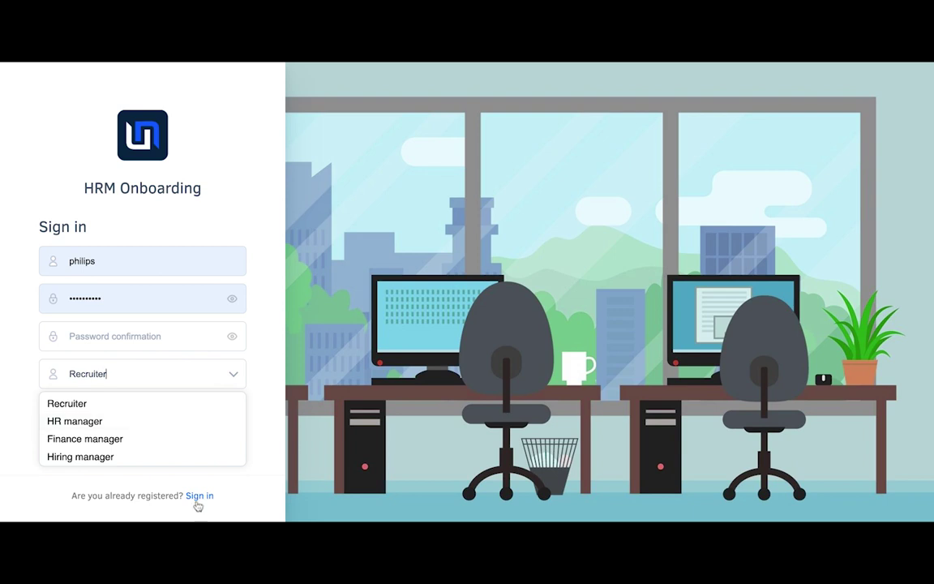
- Return to the sign-in form and log in with the prefilled HR manager credentials
{"action": "left_click", "coordinate": [197, 501]}
{"action": "left_click", "coordinate": [199, 496]}
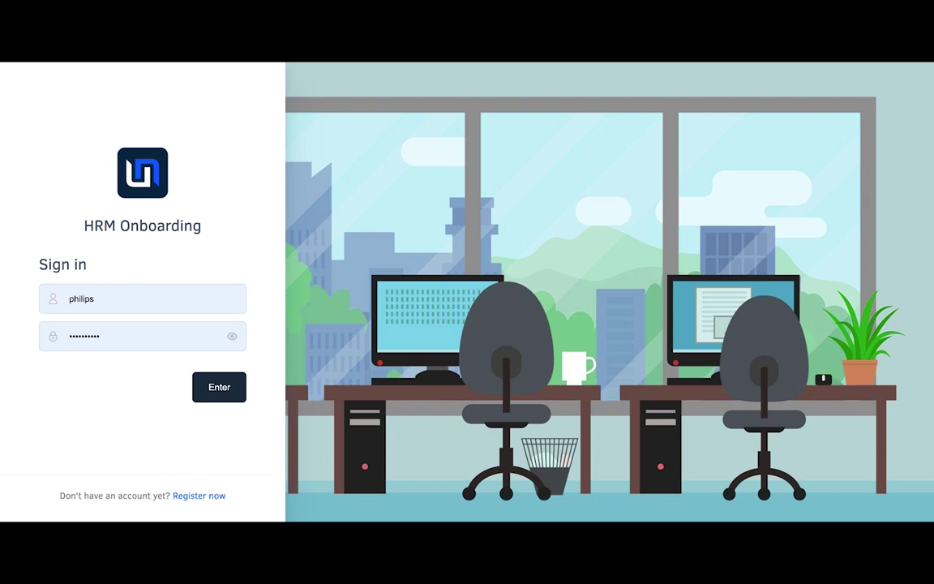
{"action": "left_click", "coordinate": [217, 389]}
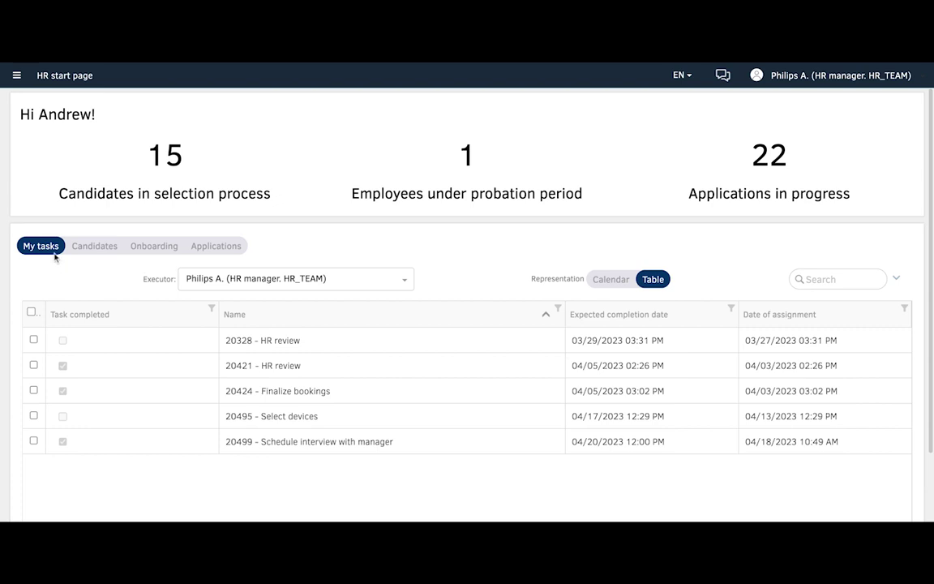
- View the Candidates, Onboarding and Applications sections of the HR start page in turn
{"action": "left_click", "coordinate": [85, 253]}
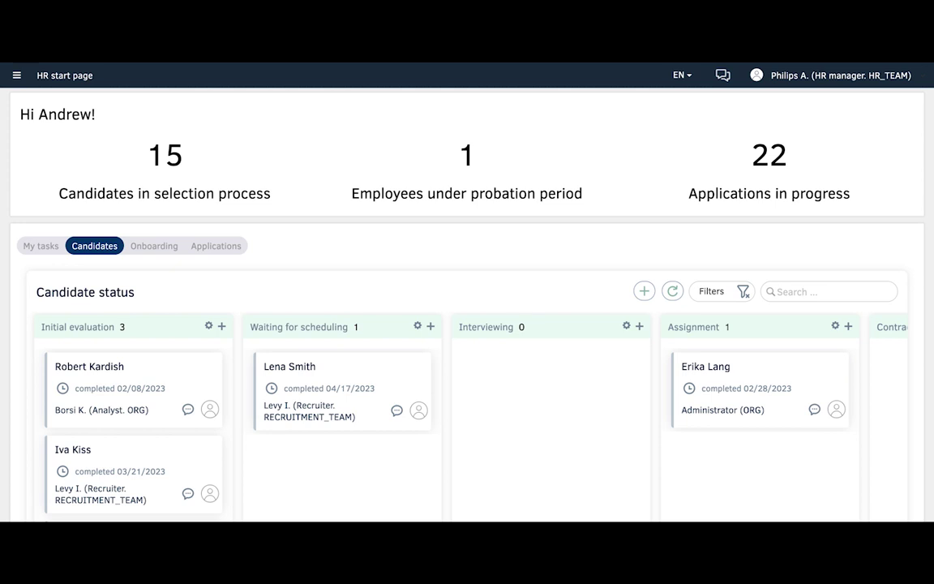
{"action": "left_click", "coordinate": [156, 248]}
{"action": "left_click", "coordinate": [231, 253]}
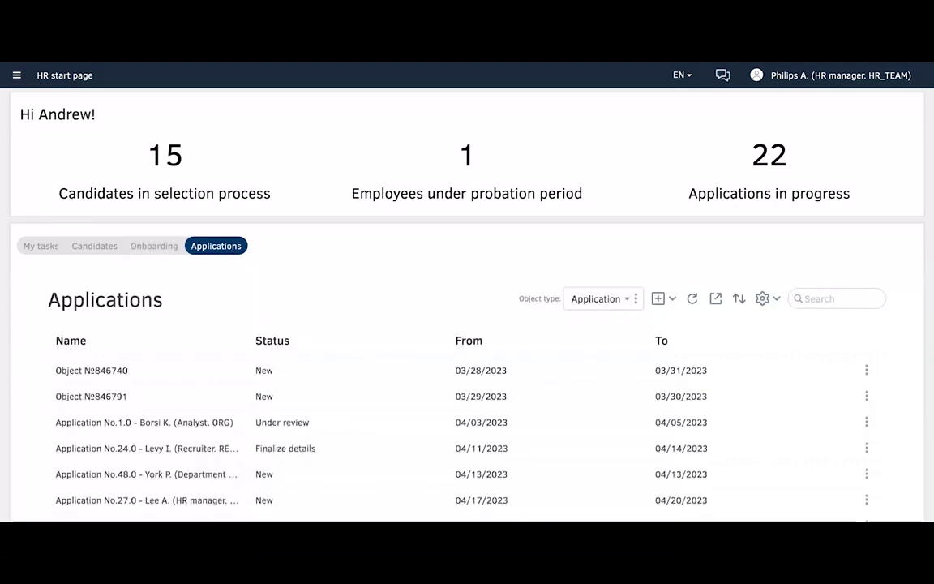
- Examine the HR Processes, Employee Applications and Communication & Resource entries in the main navigation
{"action": "left_click", "coordinate": [15, 76]}
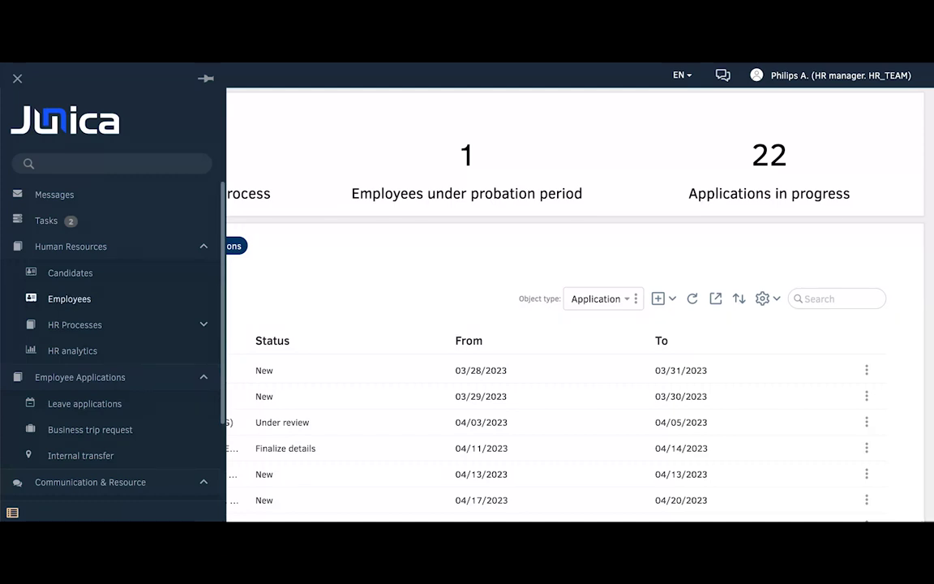
{"action": "left_click", "coordinate": [203, 325]}
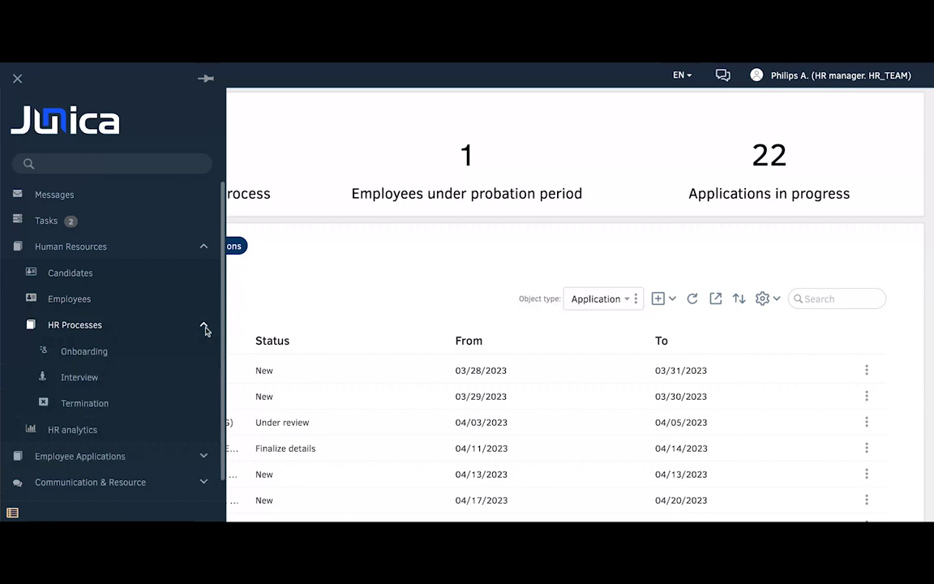
{"action": "left_click", "coordinate": [203, 326]}
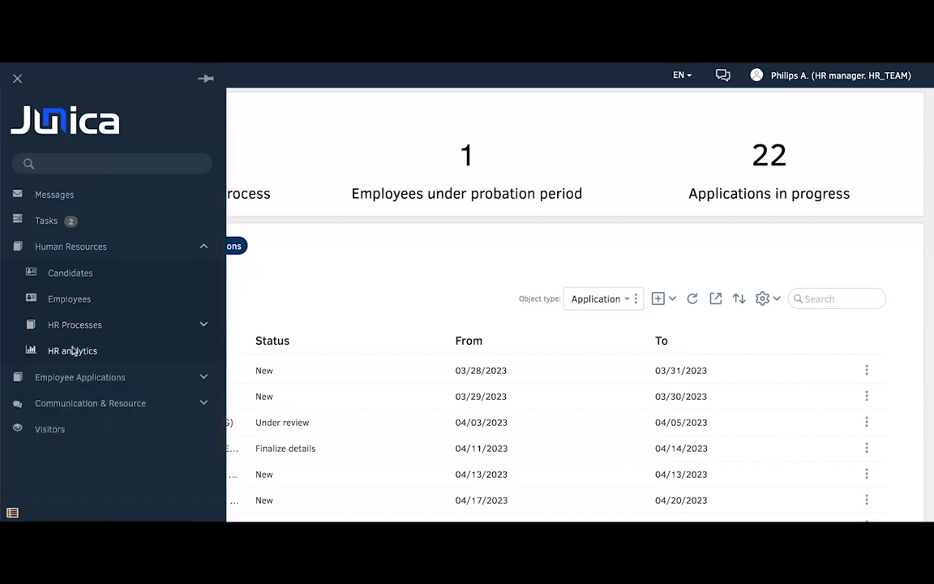
{"action": "left_click", "coordinate": [204, 378]}
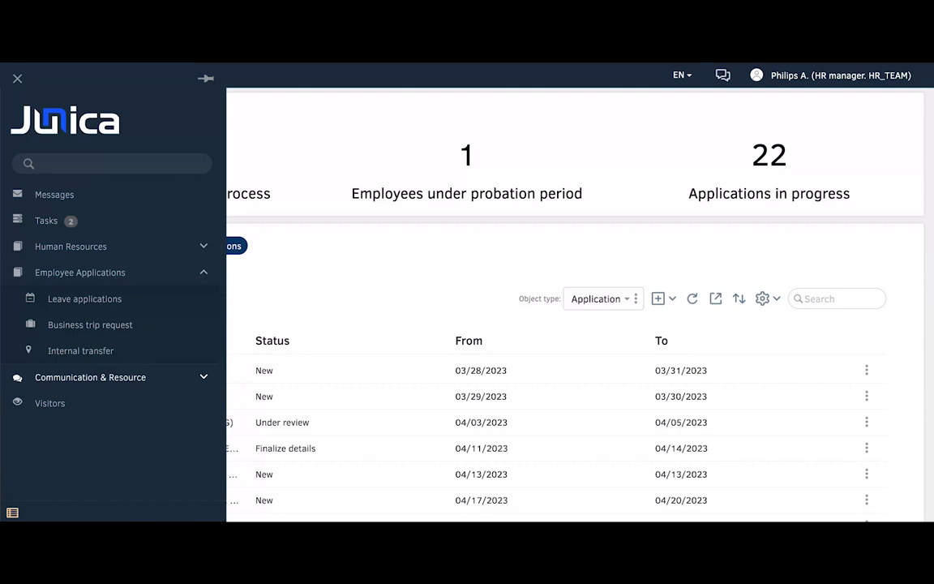
{"action": "left_click", "coordinate": [91, 377]}
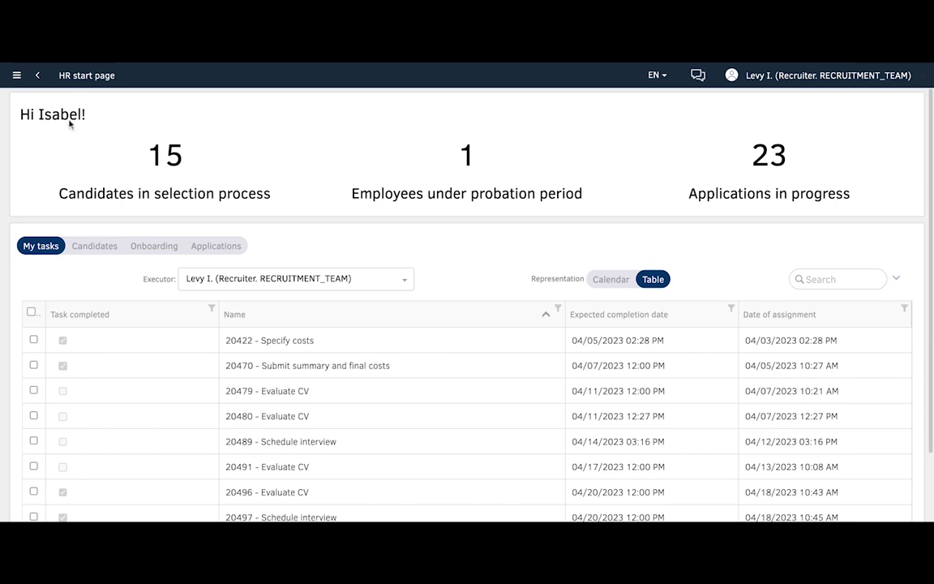
- Open the Leave applications list from the recruiter's start page and create a new leave application
{"action": "left_click", "coordinate": [16, 75]}
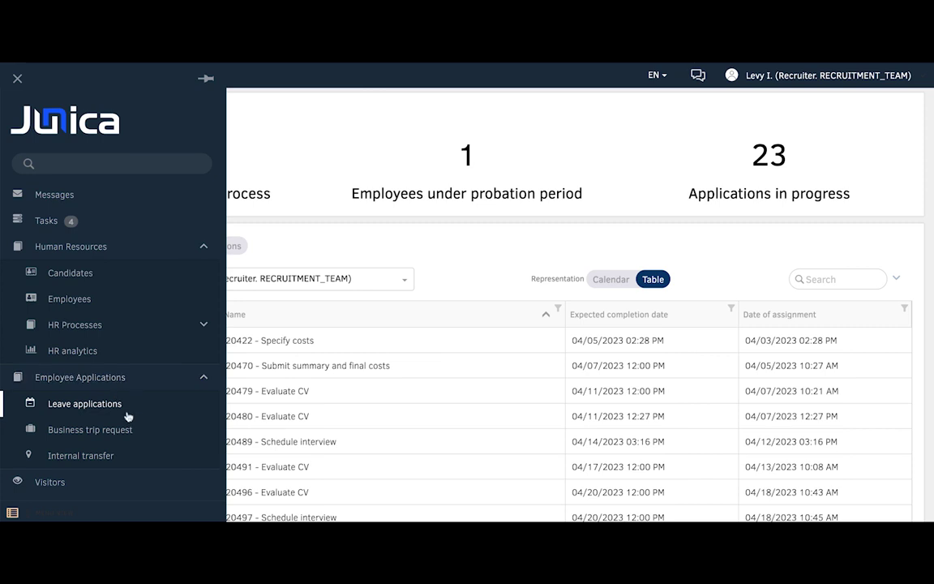
{"action": "left_click", "coordinate": [128, 415]}
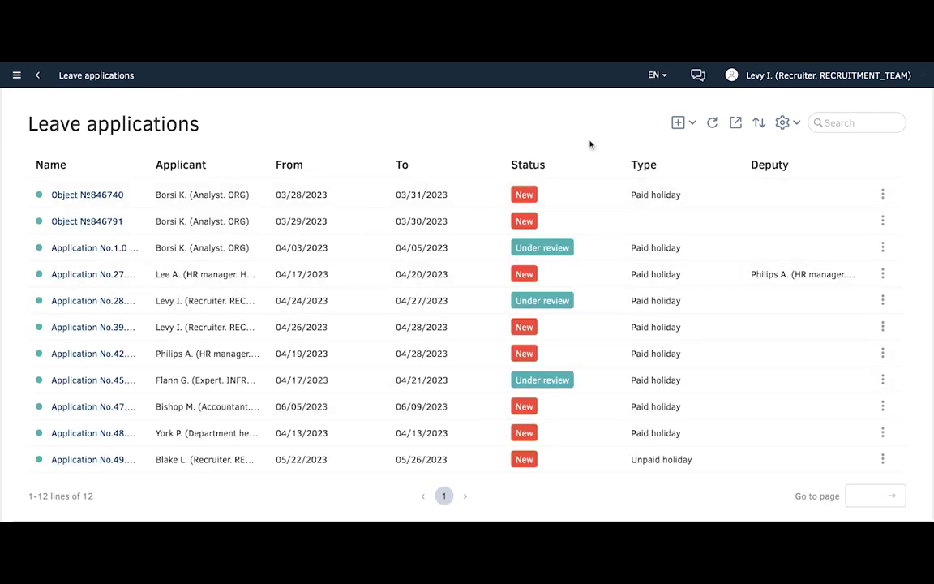
{"action": "left_click", "coordinate": [678, 123]}
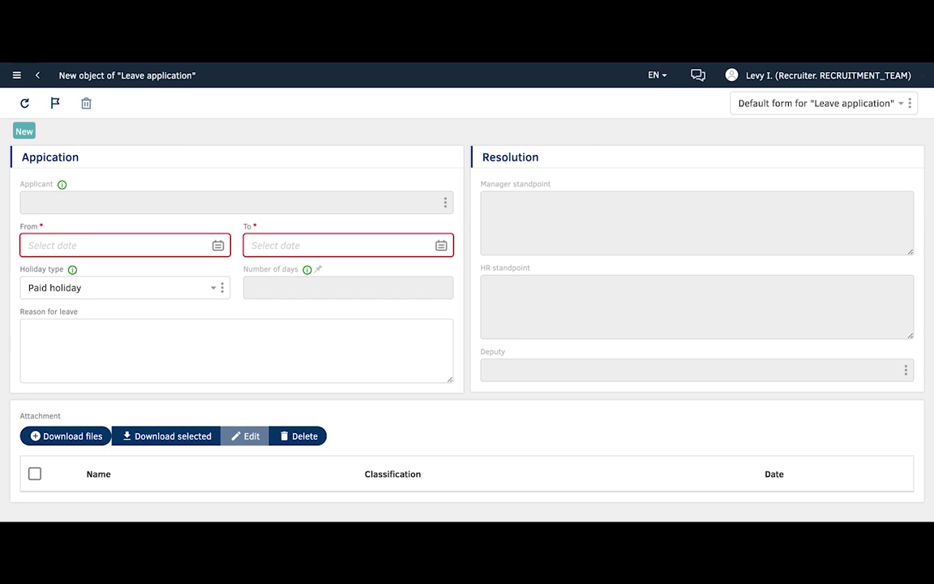
- Set the leave period from 05/29/2023 to 06/02/2023
{"action": "left_click", "coordinate": [218, 249]}
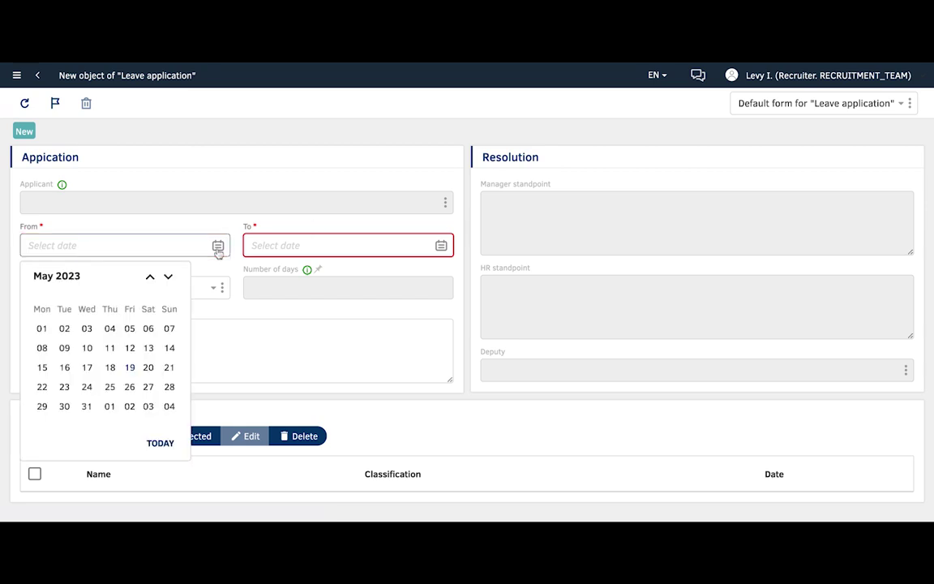
{"action": "left_click", "coordinate": [41, 405]}
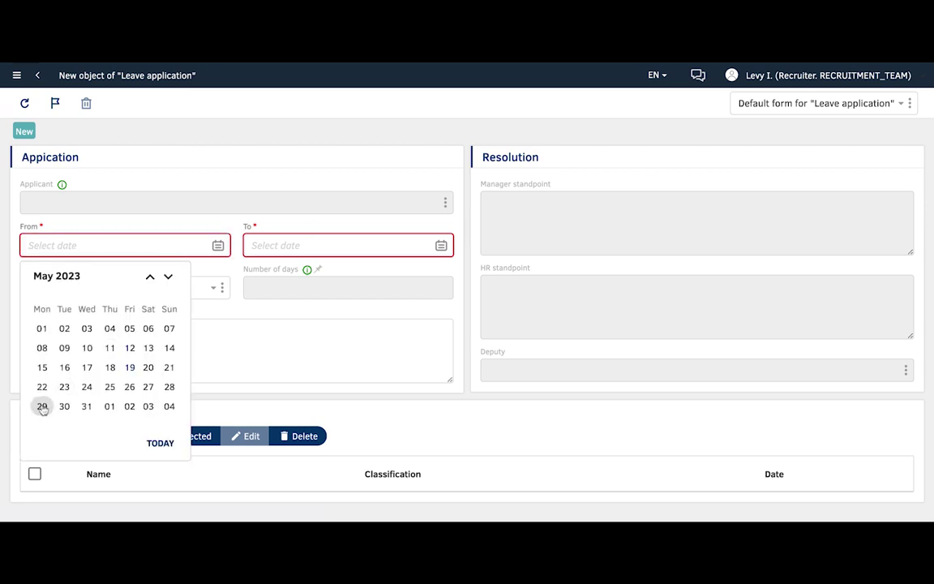
{"action": "left_click", "coordinate": [442, 246]}
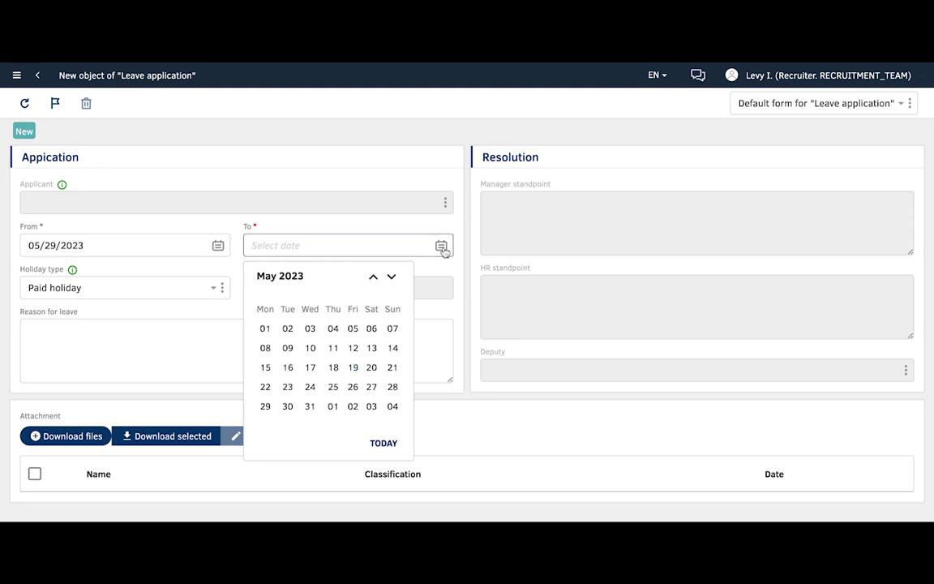
{"action": "left_click", "coordinate": [352, 407]}
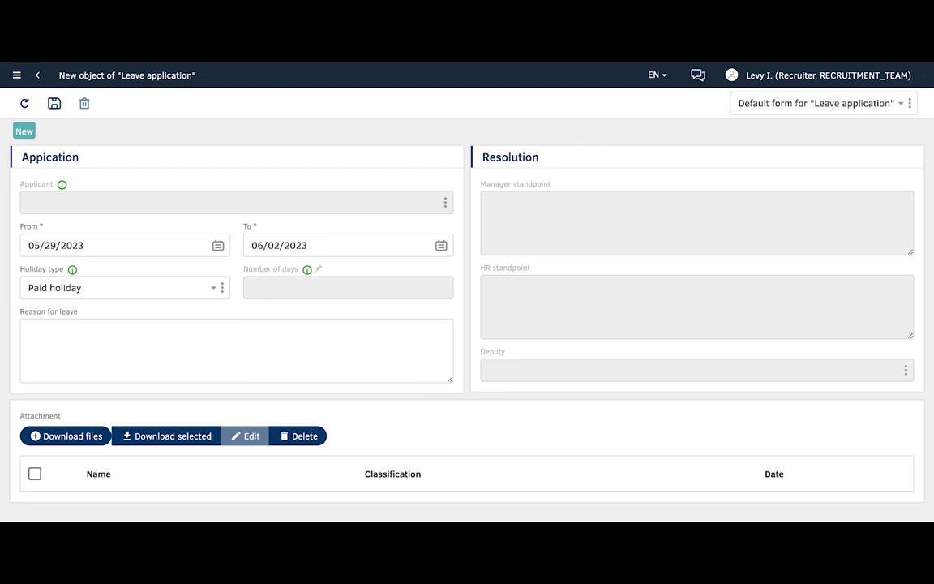
- Enter "Annual leave" as the reason for leave, save the application and start its approval process
{"action": "left_click", "coordinate": [162, 333]}
{"action": "type", "text": "Annual leave"}
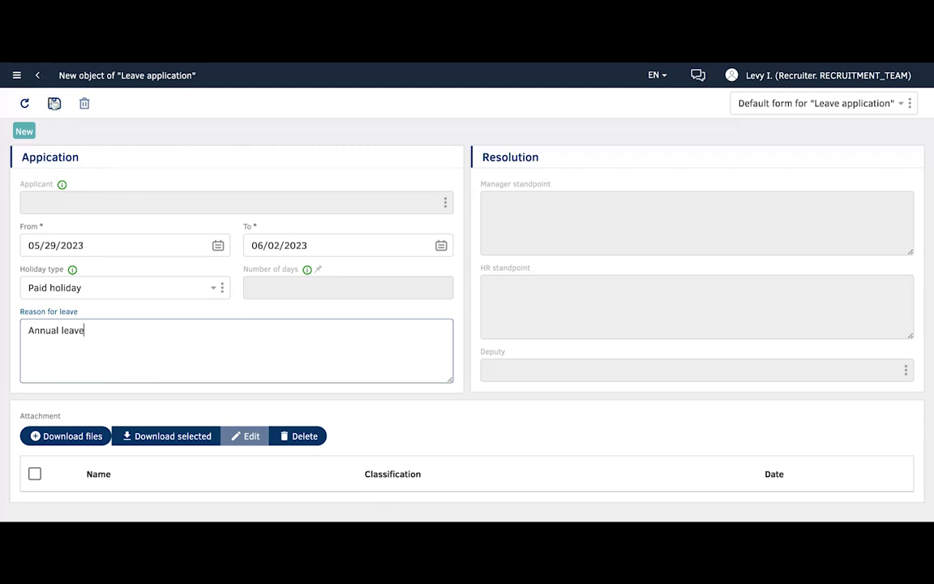
{"action": "left_click", "coordinate": [53, 104]}
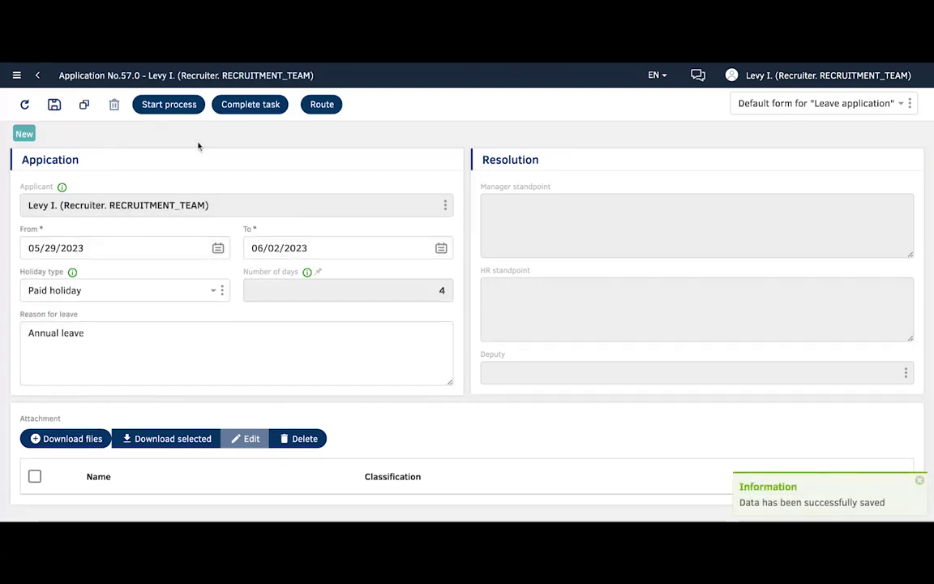
{"action": "left_click", "coordinate": [184, 111]}
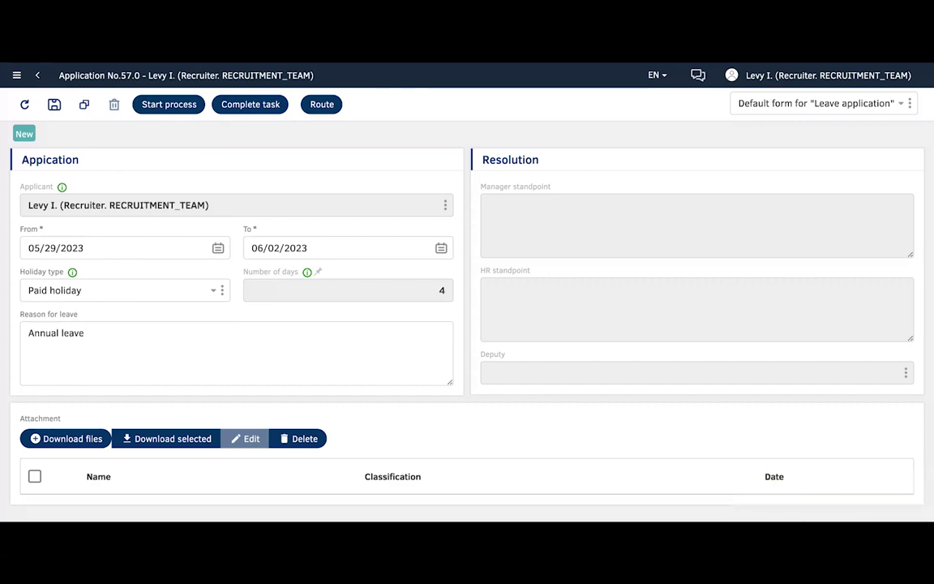
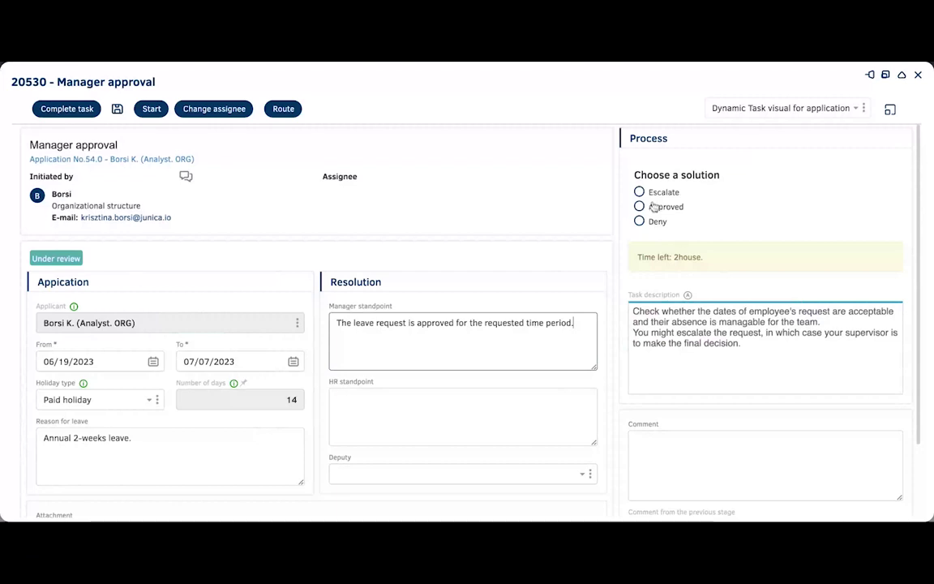
- Choose Approved as the solution for the 06/19/2023 to 07/07/2023 leave request and complete the Manager approval task
{"action": "left_click", "coordinate": [642, 206]}
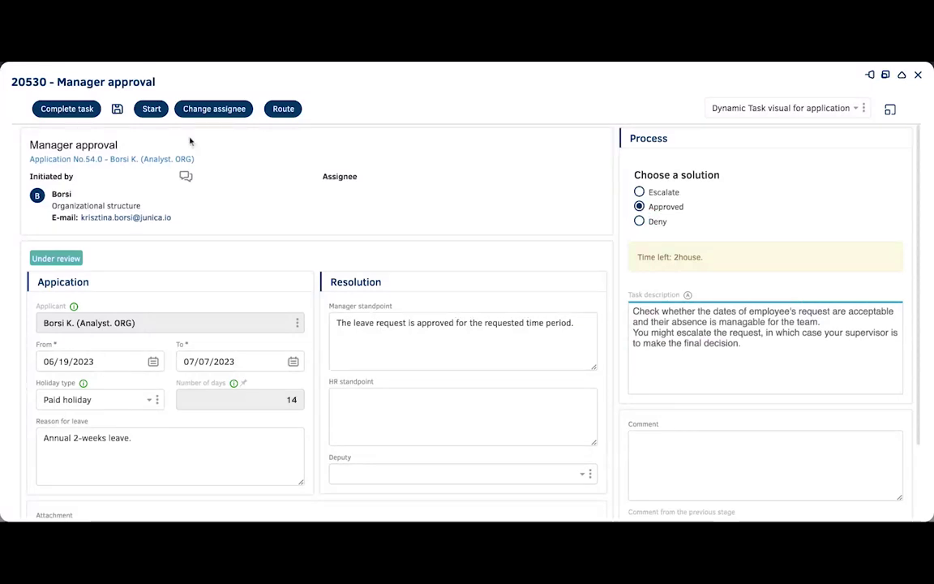
{"action": "left_click", "coordinate": [67, 109]}
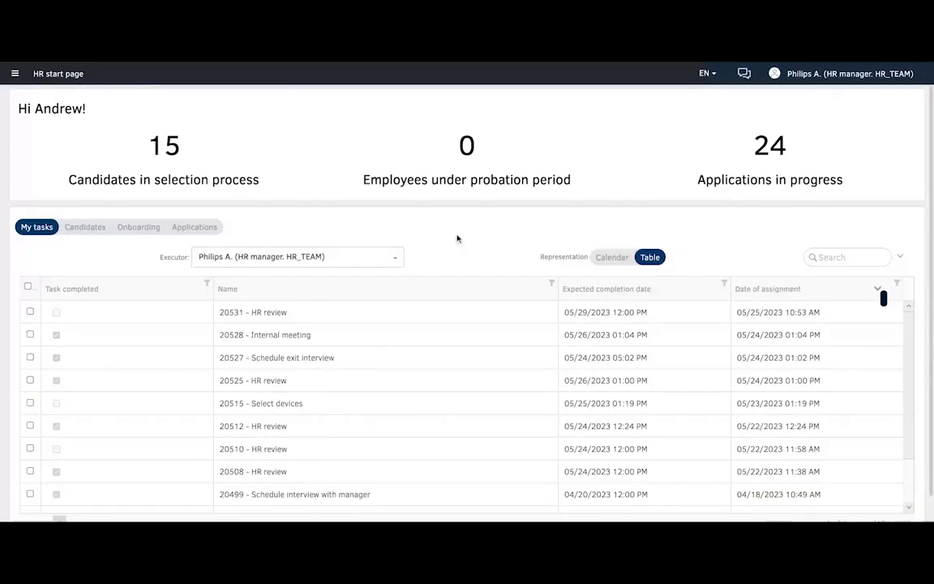
- Enter "OK" as the HR standpoint in the HR review task assigned 05/25/2023 and complete the task with the Finalize solution
{"action": "left_click", "coordinate": [353, 313]}
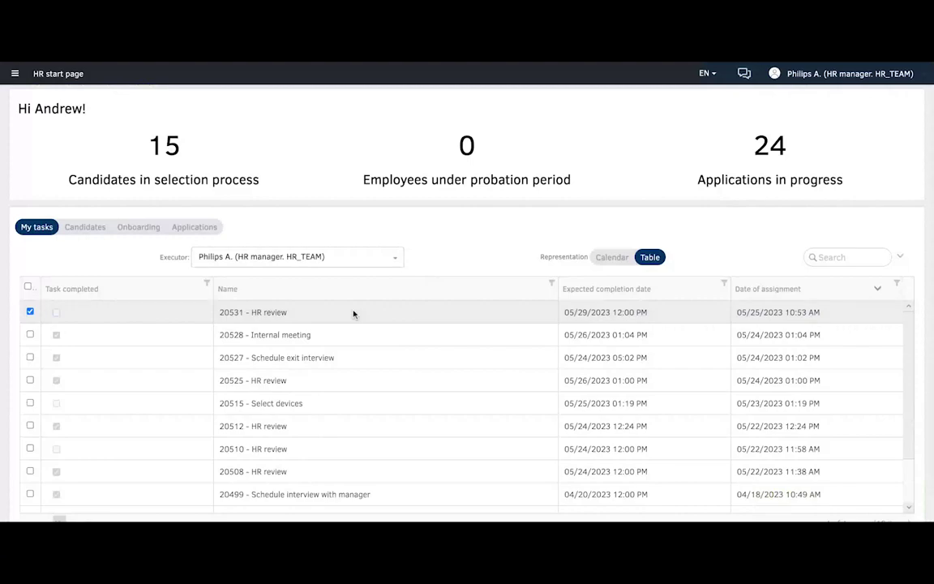
{"action": "double_click", "coordinate": [354, 313]}
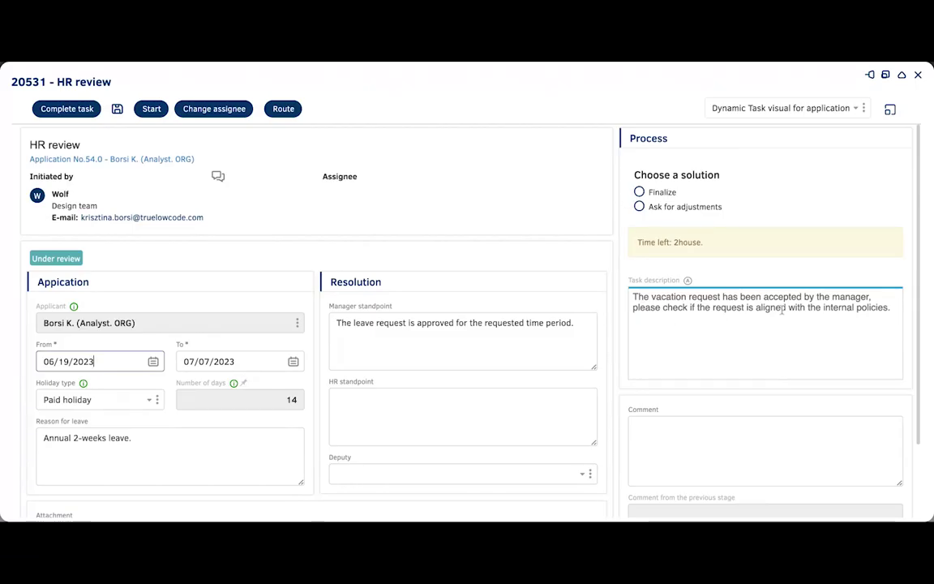
{"action": "left_click", "coordinate": [442, 412]}
{"action": "type", "text": "OK"}
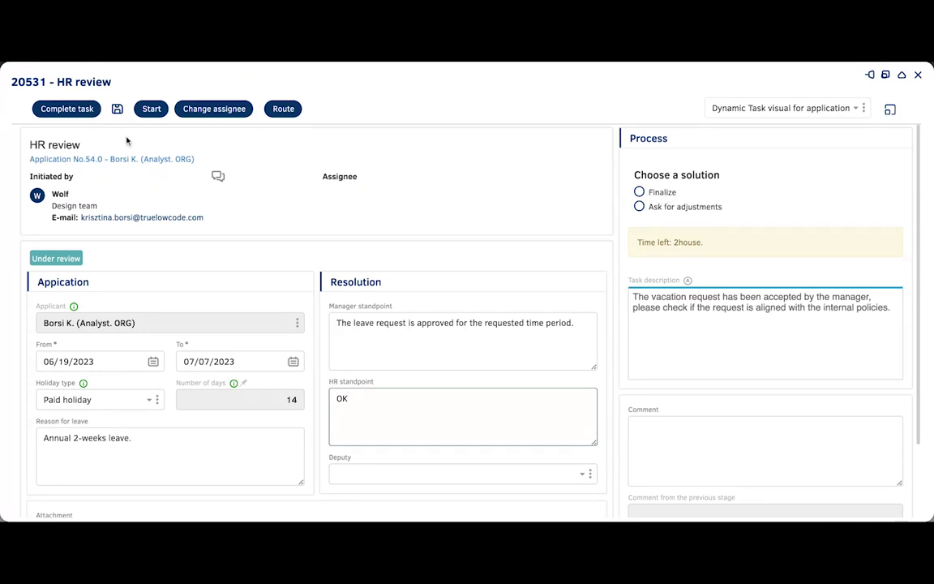
{"action": "left_click", "coordinate": [72, 114]}
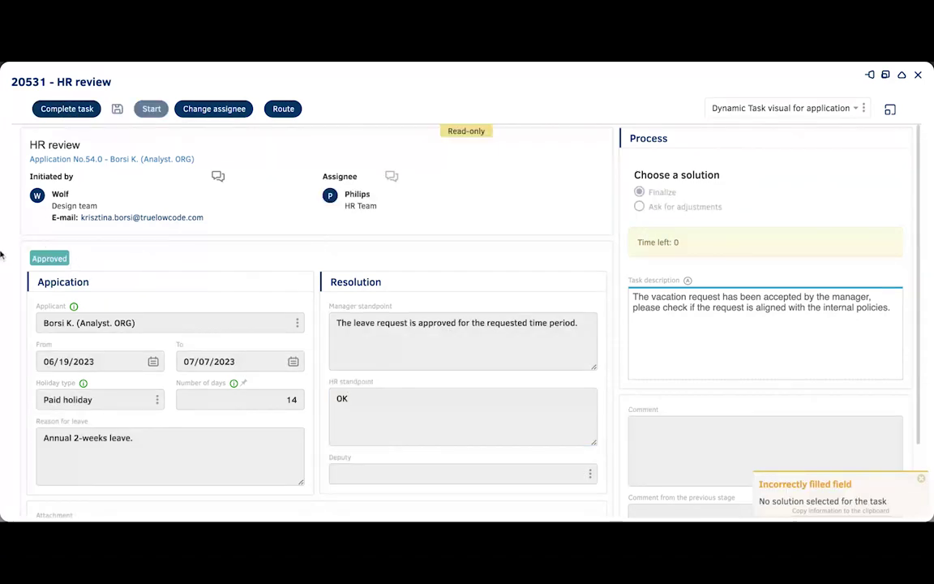
- Open the completed HR review task's route and expand the stages of Vacation request - launch 234
{"action": "left_click", "coordinate": [293, 115]}
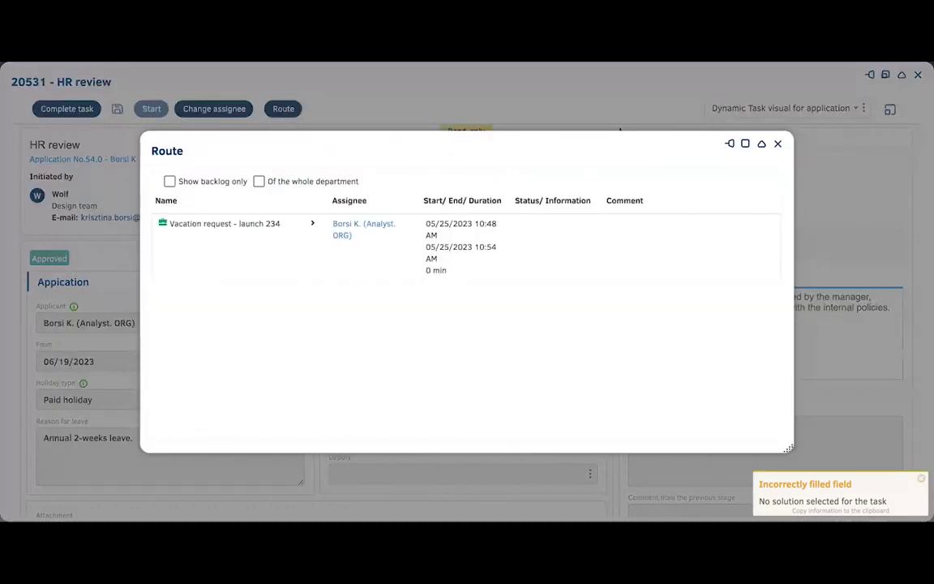
{"action": "left_click", "coordinate": [312, 225]}
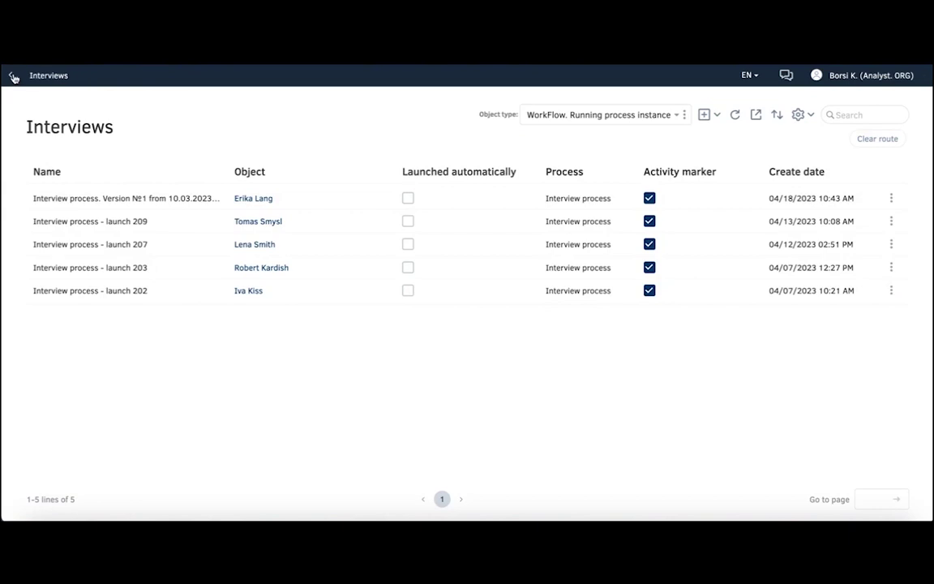
- Expand the HR Processes group in the main navigation from the Interviews list
{"action": "left_click", "coordinate": [14, 77]}
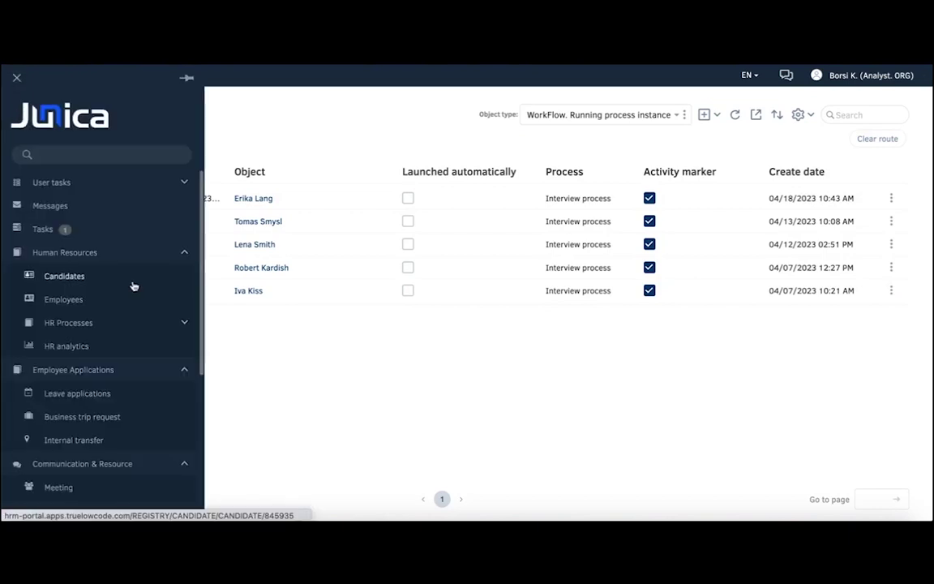
{"action": "left_click", "coordinate": [169, 330]}
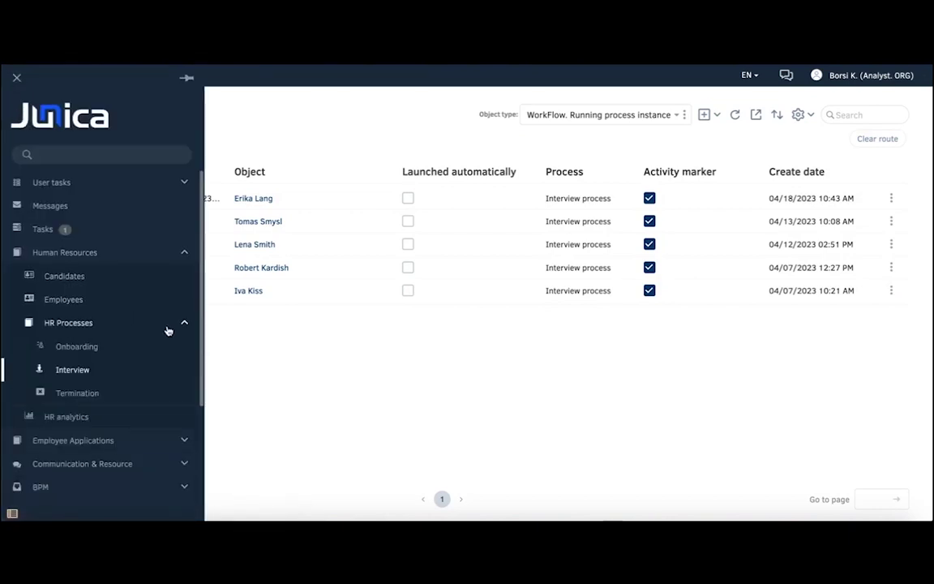
{"action": "left_click", "coordinate": [416, 381]}
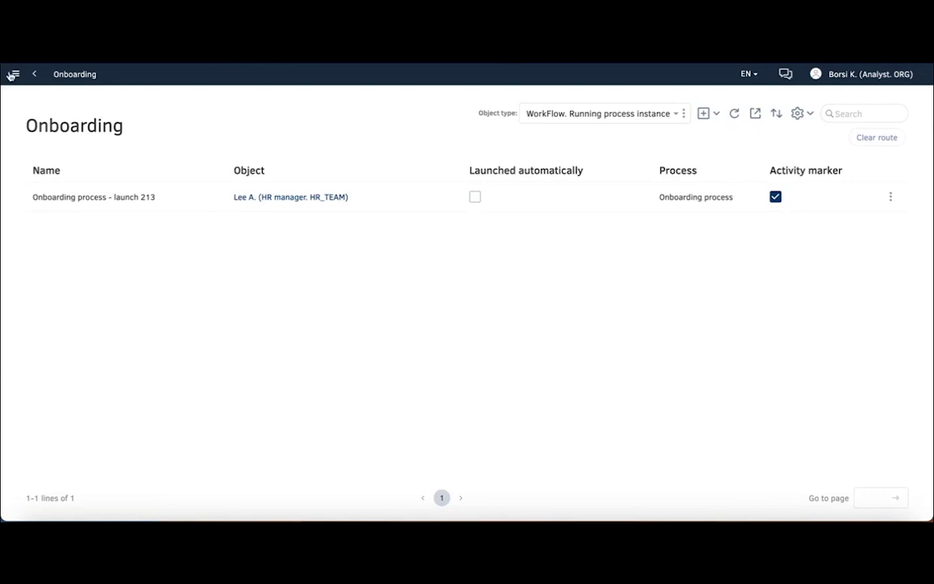
- Expand HR Processes in the main navigation and open the Onboarding process list
{"action": "left_click", "coordinate": [15, 75]}
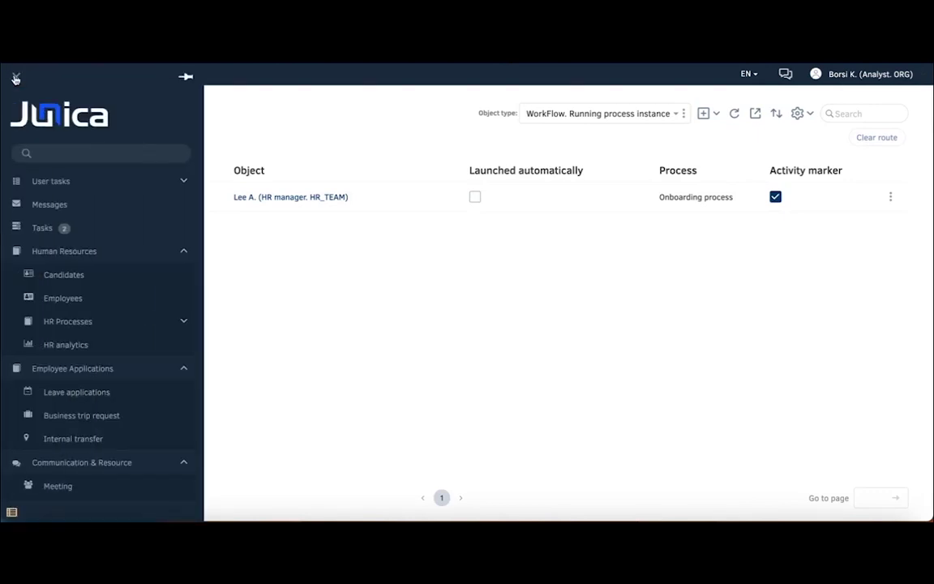
{"action": "left_click", "coordinate": [184, 324]}
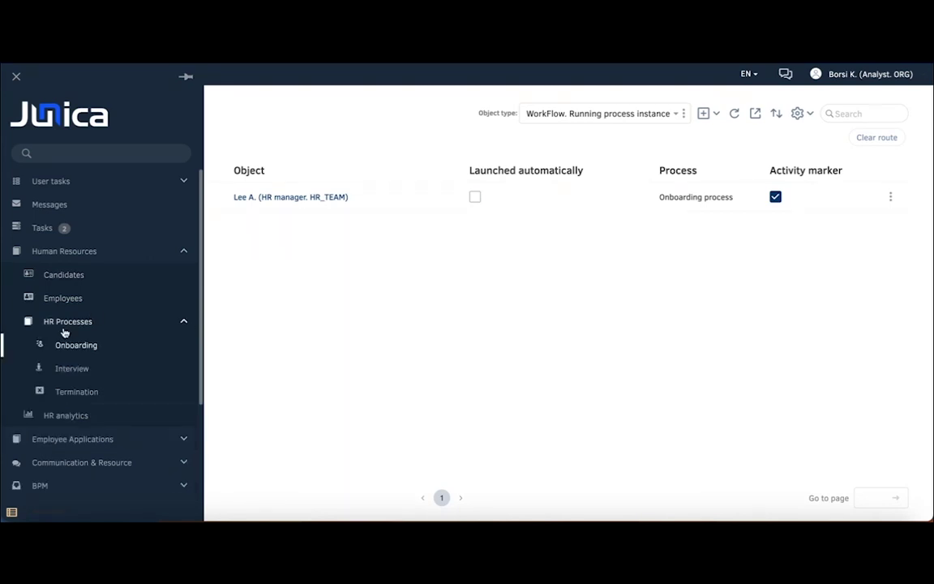
{"action": "left_click", "coordinate": [126, 343]}
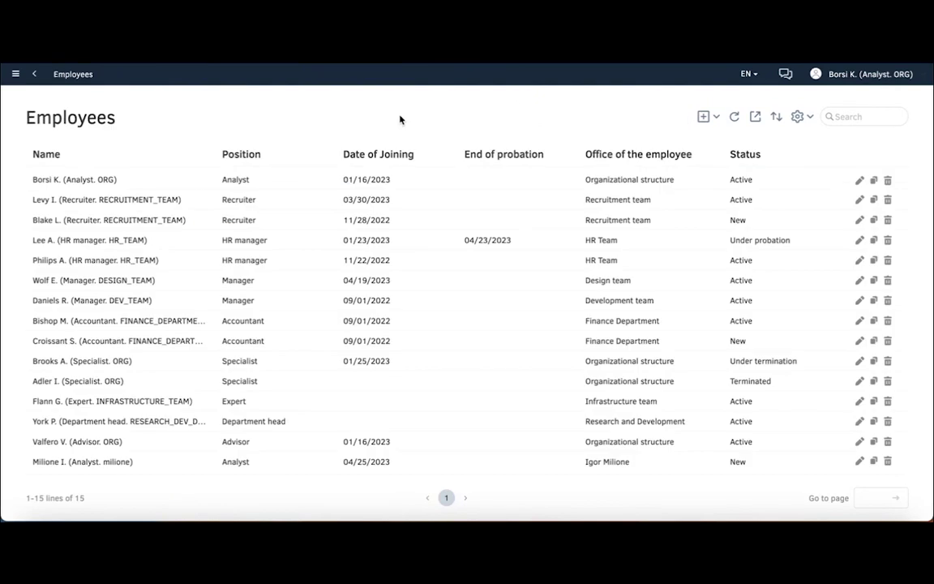
- Open the active Finance Department accountant's record from the Employees list and choose Onboarding process as the business process to start
{"action": "left_click", "coordinate": [321, 327]}
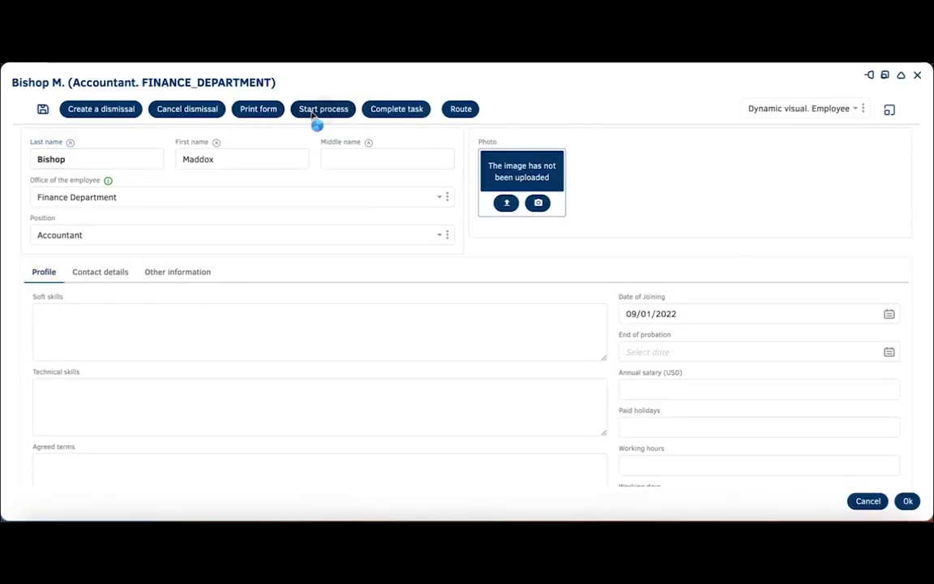
{"action": "left_click", "coordinate": [314, 114]}
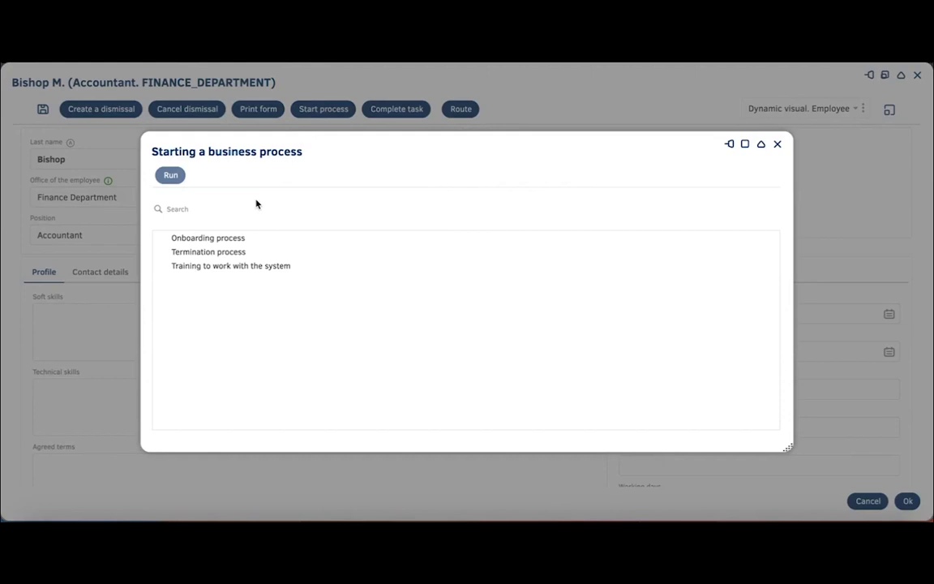
{"action": "left_click", "coordinate": [235, 240]}
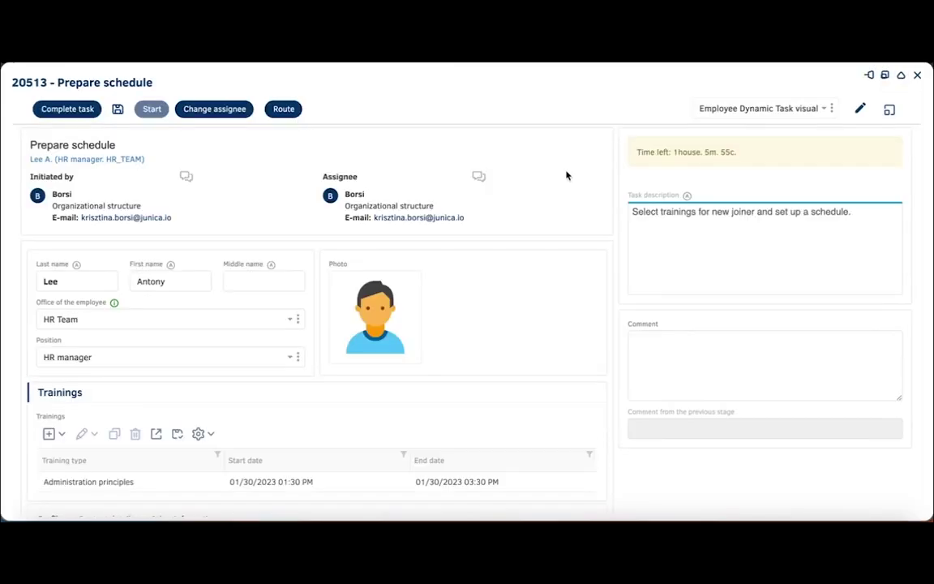